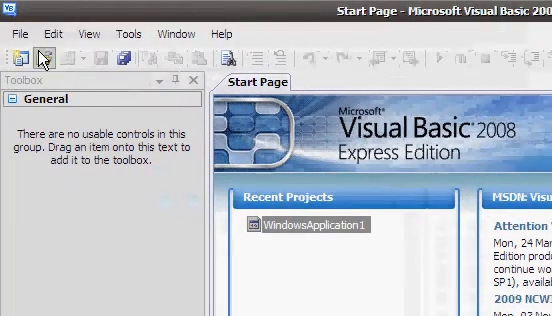
# Create a new Windows Forms Application project with the Column project name
pyautogui.click(22, 58)
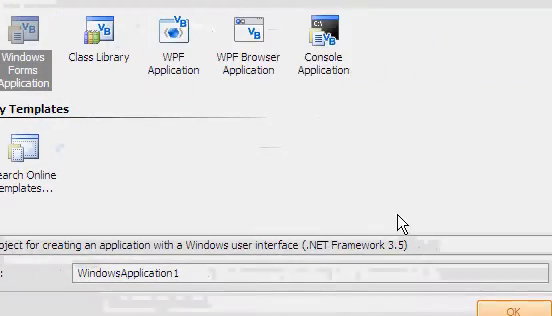
pyautogui.doubleClick(330, 273)
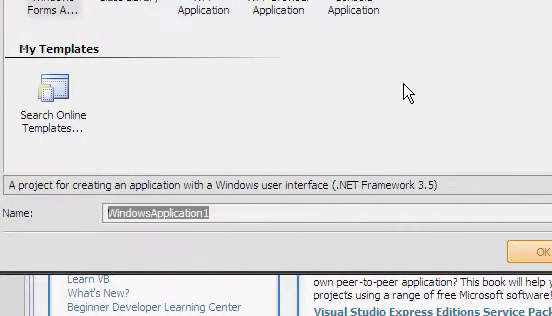
pyautogui.write('Column Method')
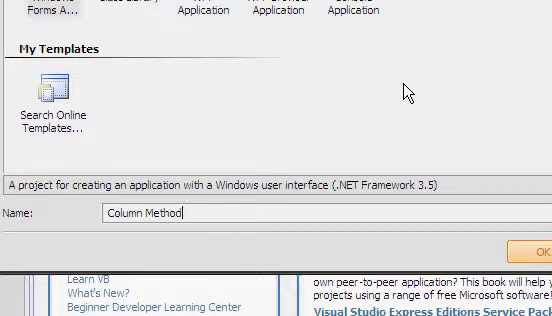
pyautogui.press('Return')
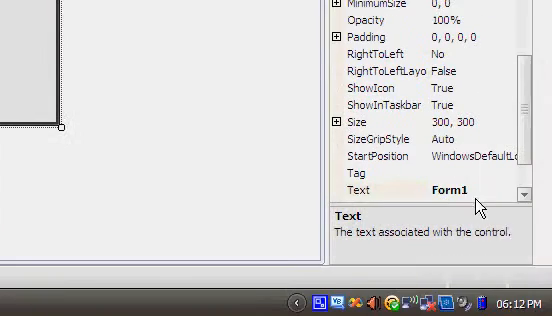
# Set the form's Text to Column Method and MinimizeBox to False
pyautogui.click(470, 190)
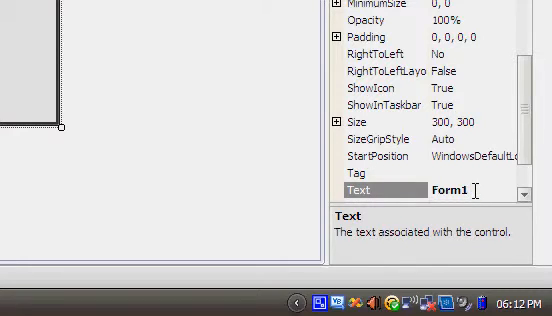
pyautogui.moveTo(472, 190); pyautogui.dragTo(363, 175)
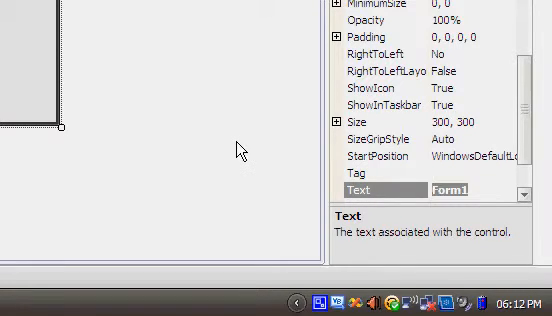
pyautogui.write('Column Metho')
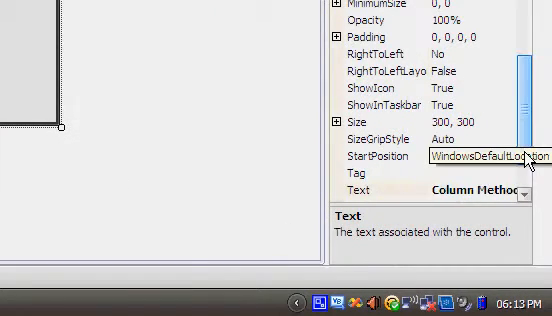
pyautogui.moveTo(530, 158); pyautogui.dragTo(528, 122)
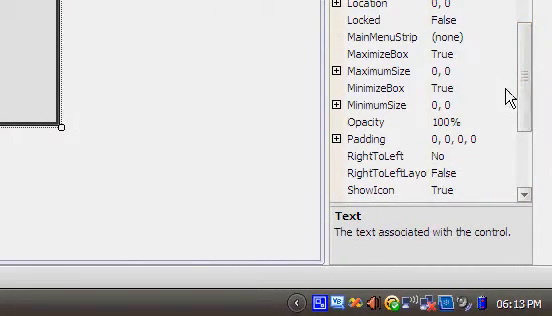
pyautogui.click(440, 88)
pyautogui.click(509, 88)
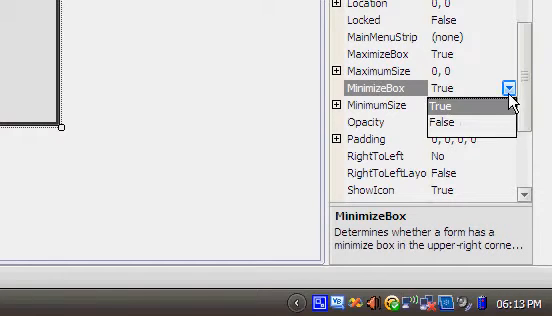
pyautogui.click(460, 121)
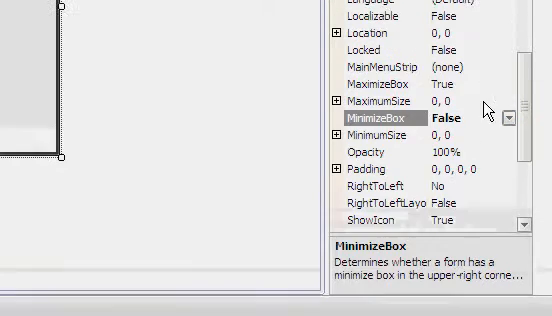
# Set MaximizeBox and ShowIcon to False so the title bar has no maximize box or icon
pyautogui.click(499, 86)
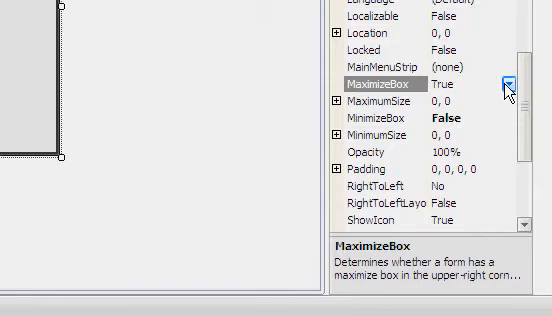
pyautogui.click(509, 86)
pyautogui.click(465, 120)
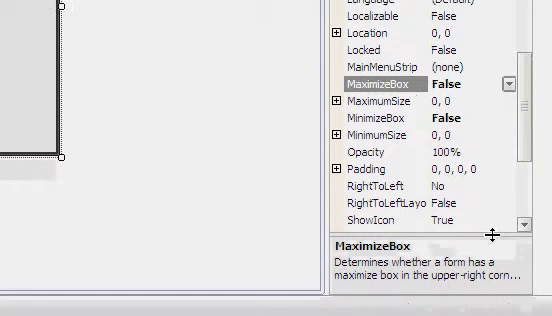
pyautogui.click(524, 253)
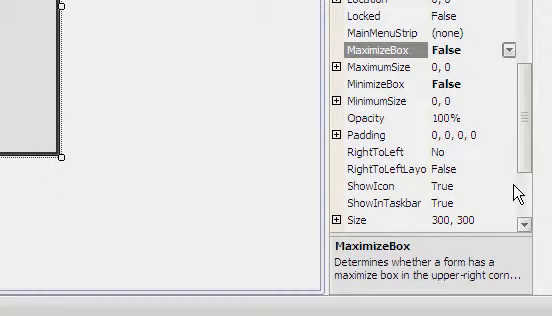
pyautogui.click(445, 186)
pyautogui.click(509, 186)
pyautogui.click(509, 186)
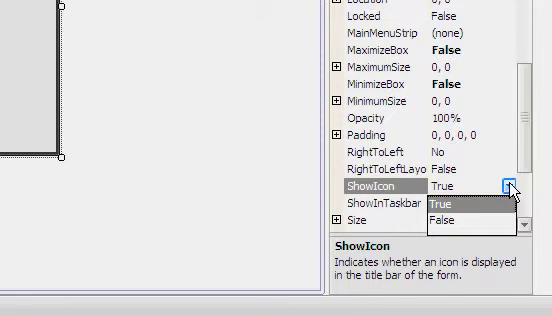
pyautogui.click(466, 221)
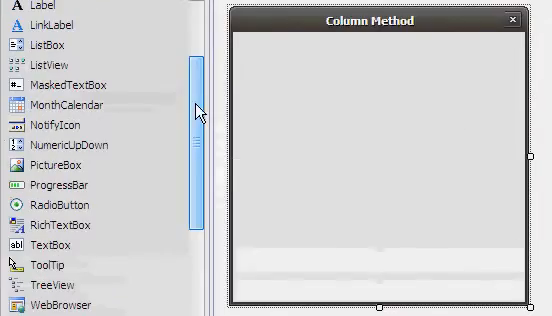
pyautogui.moveTo(194, 88); pyautogui.dragTo(194, 100)
# Draw a new button at the form's lower left
pyautogui.moveTo(113, 143); pyautogui.dragTo(245, 197)
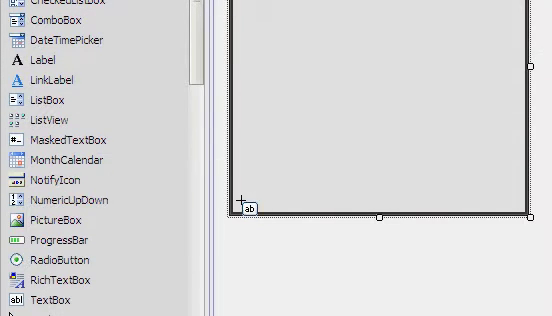
pyautogui.moveTo(242, 141); pyautogui.dragTo(358, 198)
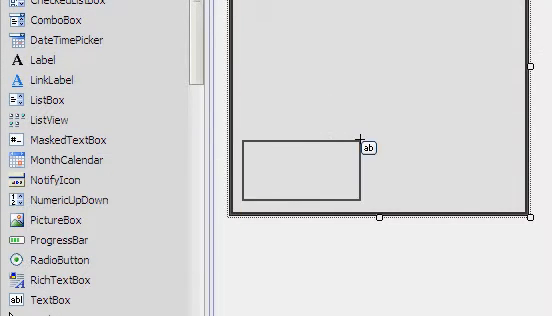
pyautogui.moveTo(319, 184); pyautogui.dragTo(290, 184)
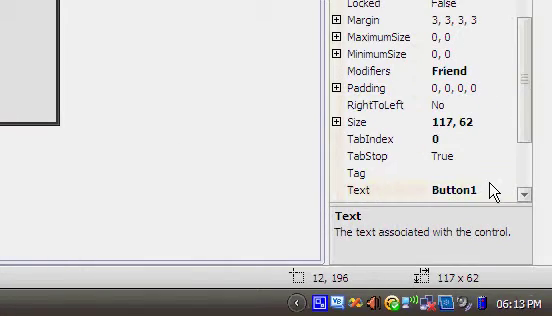
# Caption the button Calculate and give it the code name cmdCalc
pyautogui.click(486, 189)
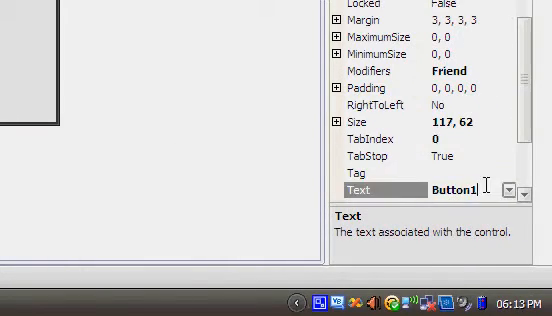
pyautogui.doubleClick(486, 189)
pyautogui.write('Calculater')
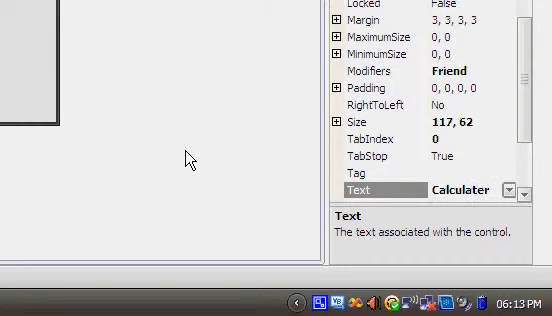
pyautogui.press('BackSpace')
pyautogui.moveTo(523, 90); pyautogui.dragTo(523, 10)
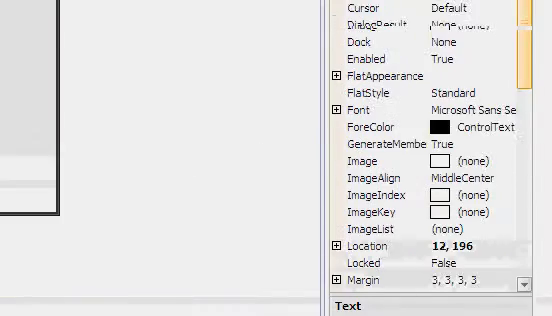
pyautogui.click(492, 113)
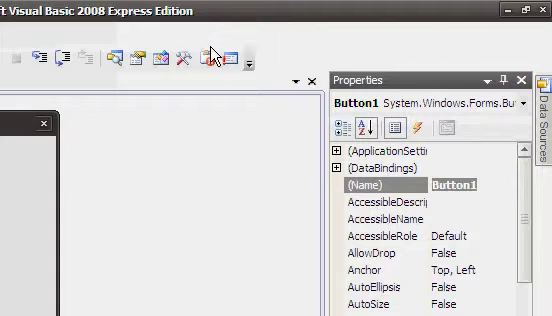
pyautogui.write('cmdCalc')
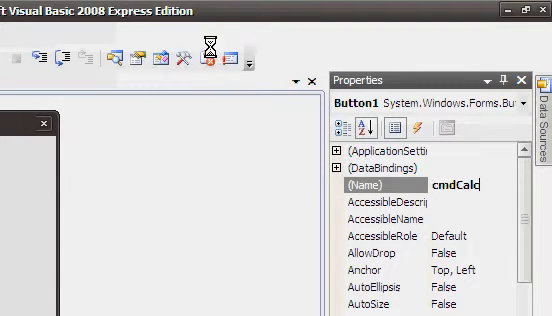
pyautogui.write('ula')
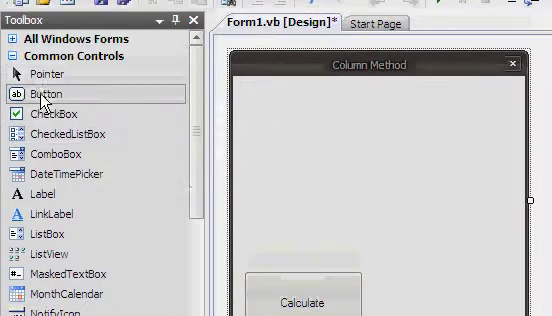
# Draw a second button beside Calculate and size it to match
pyautogui.click(41, 93)
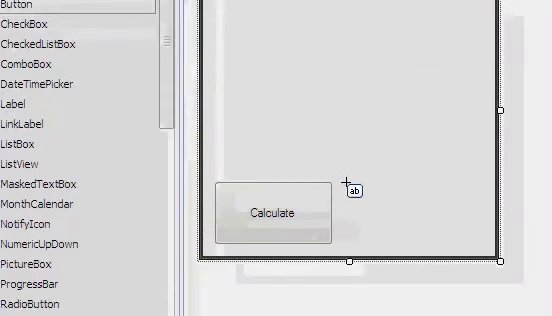
pyautogui.moveTo(351, 193); pyautogui.dragTo(392, 222)
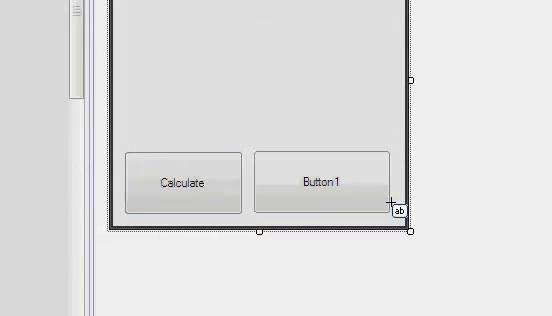
pyautogui.moveTo(389, 183); pyautogui.dragTo(394, 183)
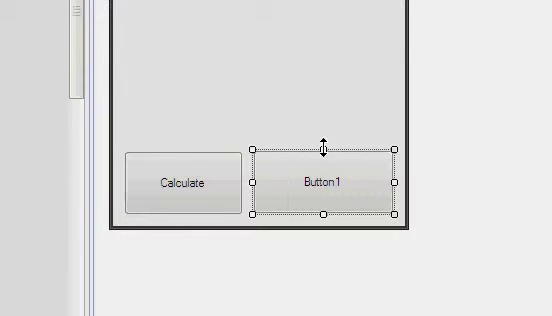
pyautogui.moveTo(323, 150); pyautogui.dragTo(323, 151)
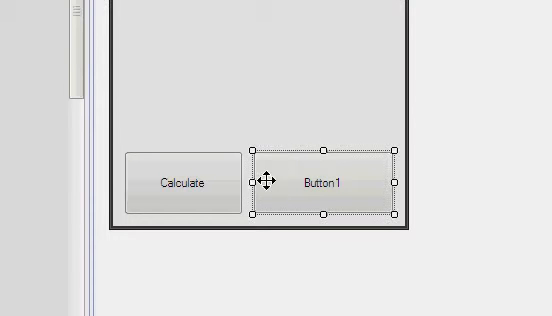
pyautogui.moveTo(250, 183); pyautogui.dragTo(250, 183)
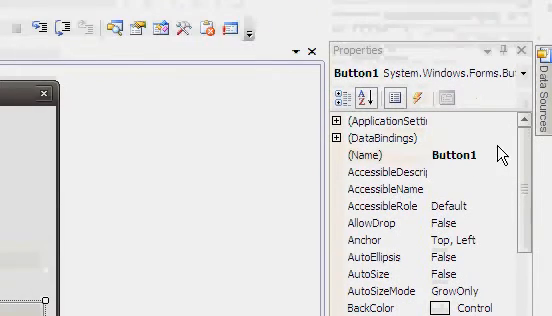
# Name the second button cmdClear and caption it Clear All
pyautogui.click(491, 155)
pyautogui.write('cmd')
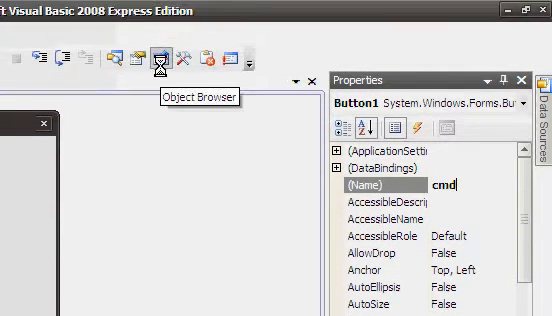
pyautogui.write('Clear')
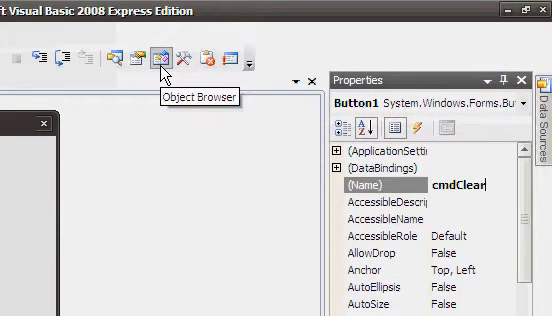
pyautogui.moveTo(530, 130); pyautogui.dragTo(511, 272)
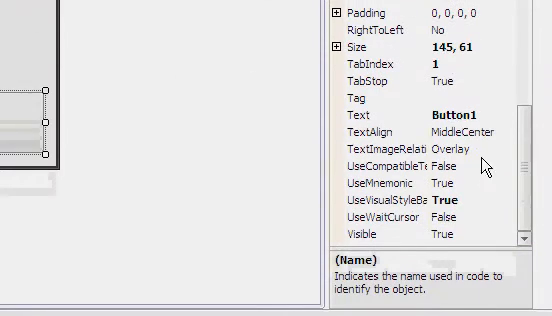
pyautogui.click(460, 115)
pyautogui.write('Cl')
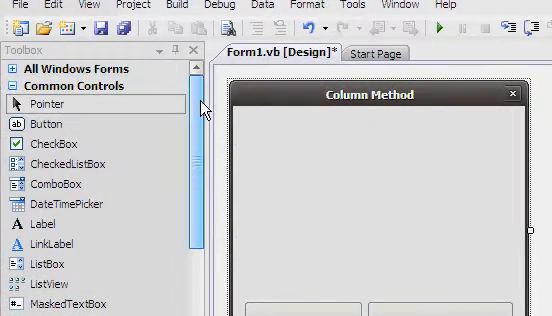
pyautogui.scroll(-5, 160, 110)
pyautogui.scroll(-3, 150, 150)
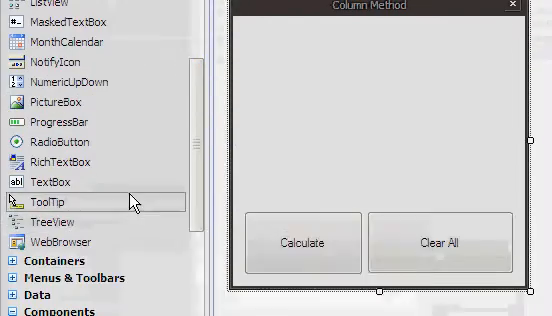
# Add a text box near the form's top, widen it, and set TextAlign to Right
pyautogui.click(142, 182)
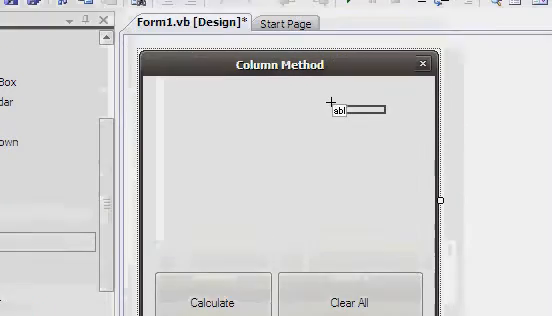
pyautogui.click(281, 70)
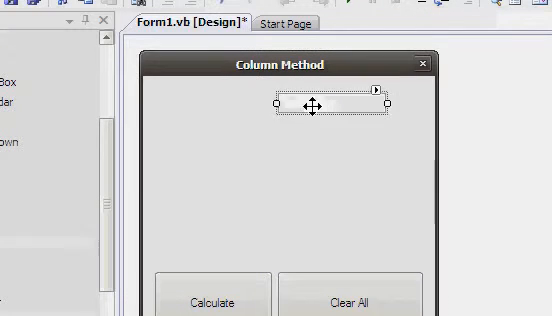
pyautogui.moveTo(330, 103); pyautogui.dragTo(346, 98)
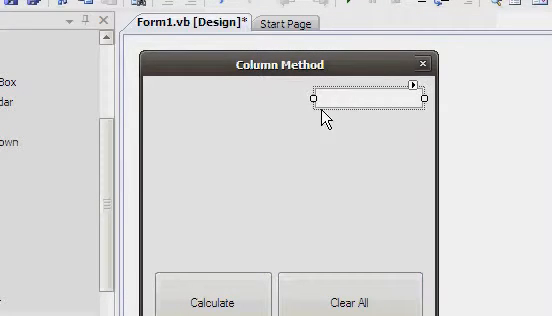
pyautogui.moveTo(313, 97); pyautogui.dragTo(240, 97)
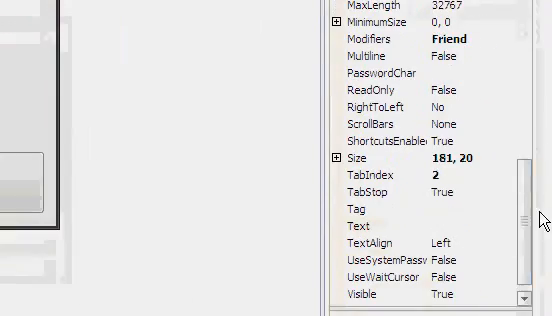
pyautogui.scroll(-1, 522, 207)
pyautogui.click(400, 210)
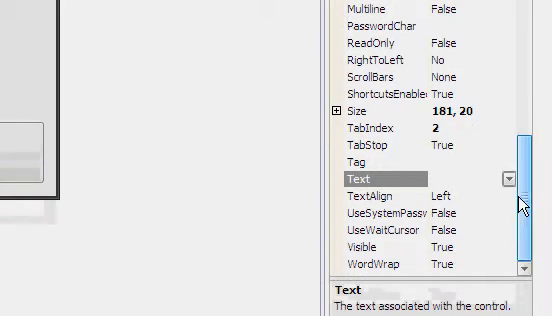
pyautogui.click(509, 196)
pyautogui.click(443, 229)
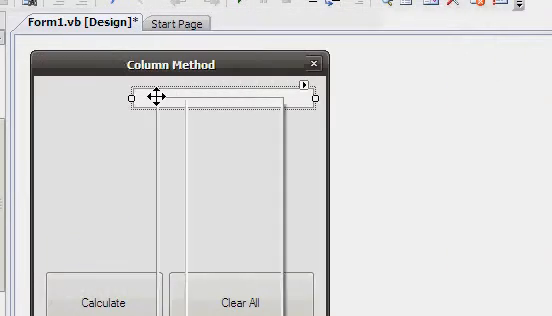
# Copy and paste the text box twice and stack the copies beneath the first
pyautogui.rightClick(156, 96)
pyautogui.click(226, 228)
pyautogui.rightClick(213, 140)
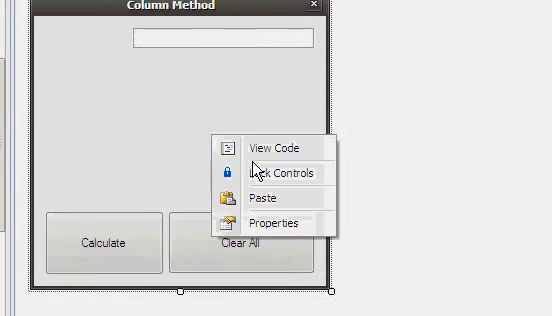
pyautogui.click(258, 200)
pyautogui.rightClick(262, 175)
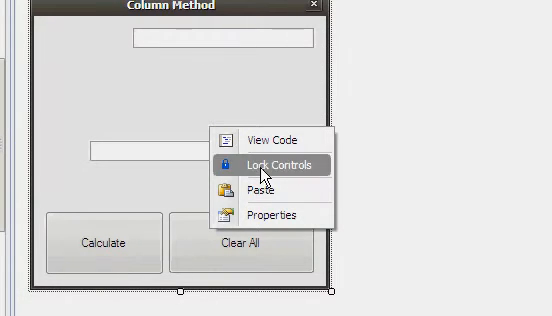
pyautogui.click(258, 193)
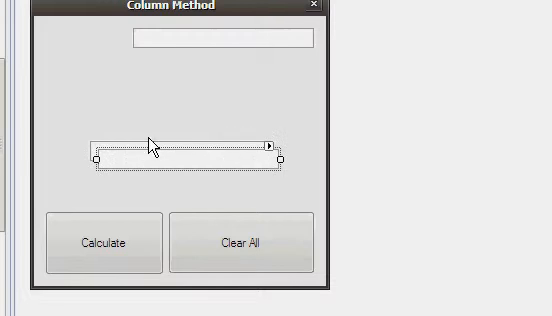
pyautogui.click(151, 147)
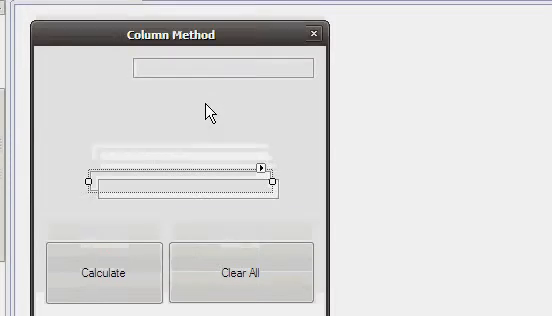
pyautogui.moveTo(165, 177); pyautogui.dragTo(219, 94)
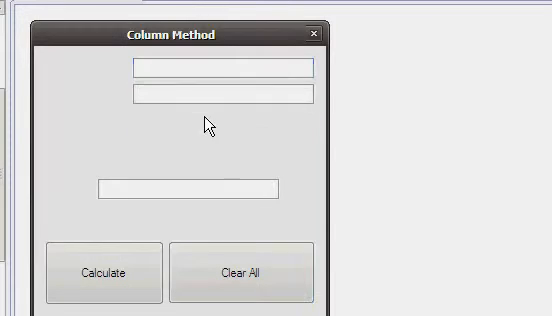
pyautogui.moveTo(189, 185); pyautogui.dragTo(226, 148)
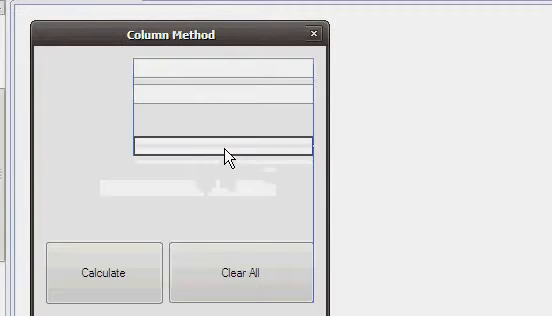
pyautogui.moveTo(120, 100); pyautogui.dragTo(158, 237)
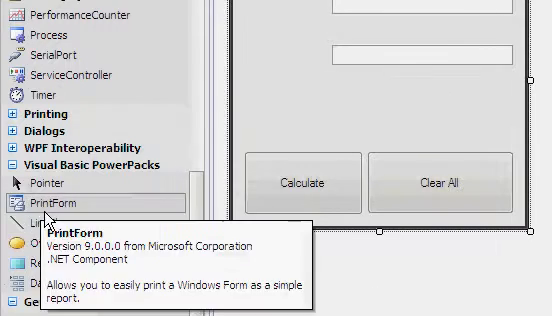
# Draw a horizontal LineShape under the two top text boxes and move the bottom box up beneath it
pyautogui.click(40, 228)
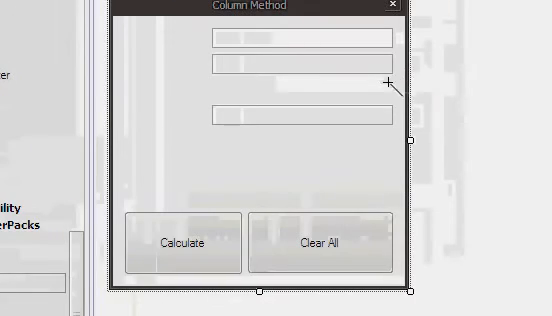
pyautogui.moveTo(389, 86); pyautogui.dragTo(210, 88)
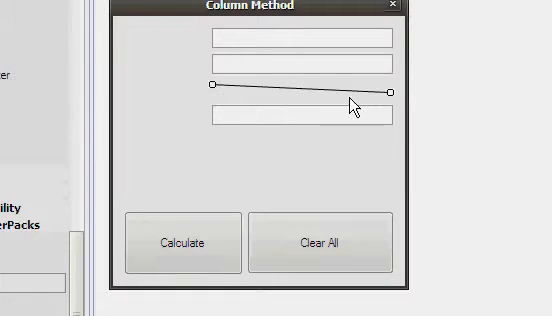
pyautogui.moveTo(390, 92); pyautogui.dragTo(390, 84)
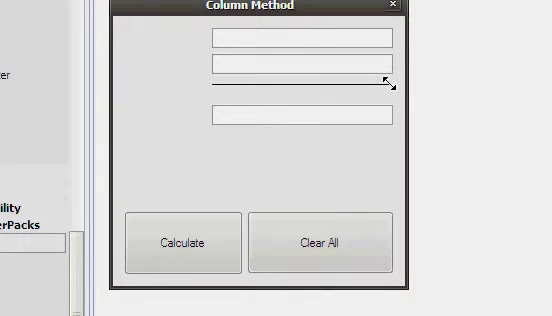
pyautogui.click(350, 117)
pyautogui.moveTo(350, 117)
pyautogui.mouseDown()
pyautogui.moveTo(353, 110)
pyautogui.moveTo(353, 117)
pyautogui.mouseUp()
pyautogui.click(286, 144)
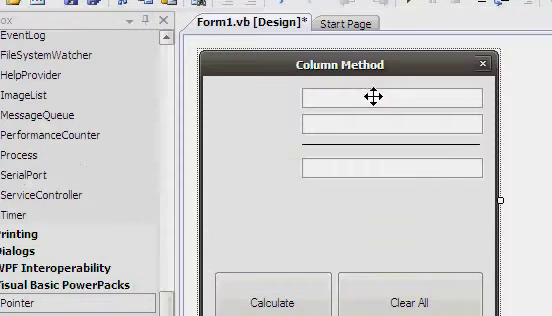
# Rename the three text boxes txtOne, txtTwo and txtanswer in the Properties window
pyautogui.click(384, 96)
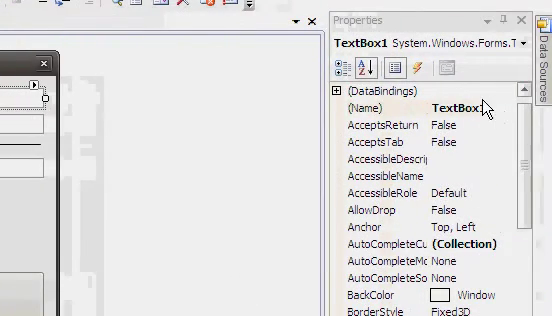
pyautogui.doubleClick(481, 108)
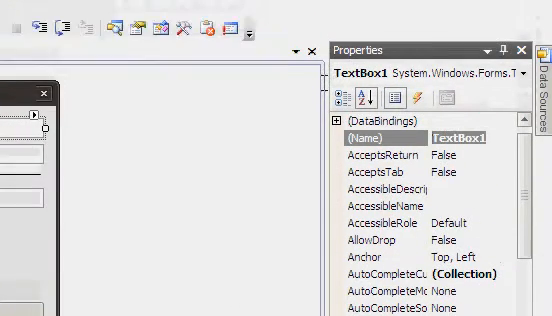
pyautogui.write('txtOne')
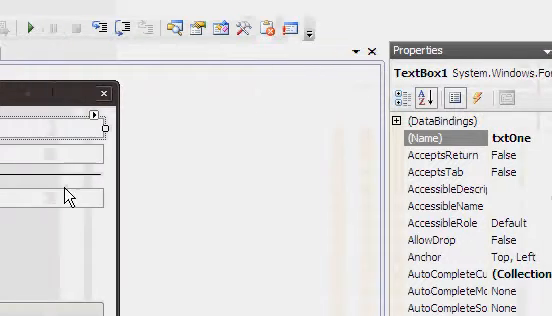
pyautogui.click(158, 144)
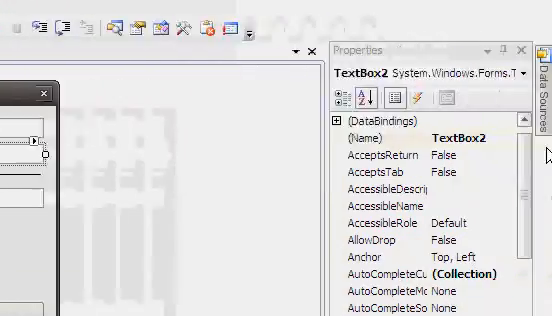
pyautogui.doubleClick(458, 138)
pyautogui.write('txtTwo')
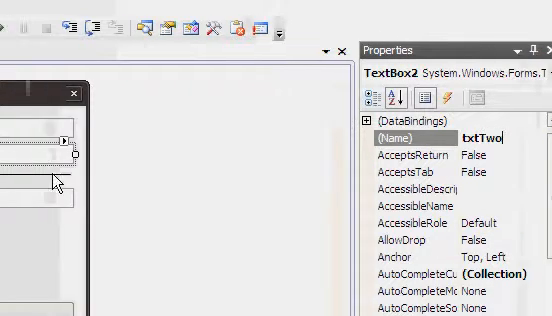
pyautogui.click(20, 194)
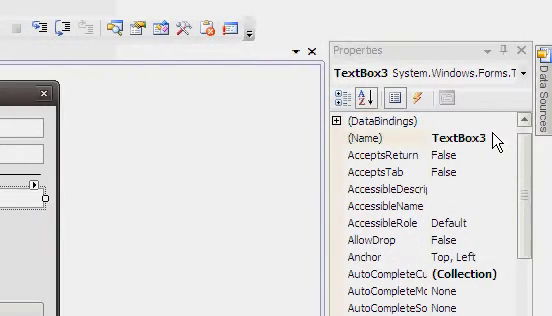
pyautogui.doubleClick(495, 138)
pyautogui.write('txt')
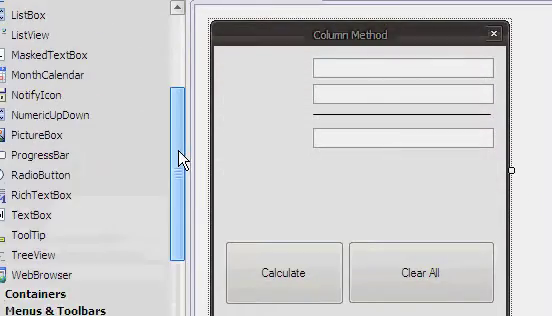
pyautogui.moveTo(179, 160); pyautogui.dragTo(183, 93)
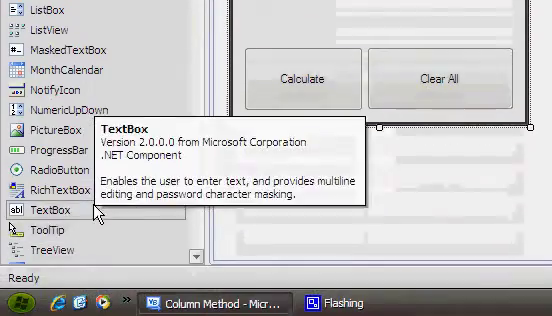
# Add a small text box beside the second number box, aligned by snaplines, and rename it txtMethod
pyautogui.click(60, 210)
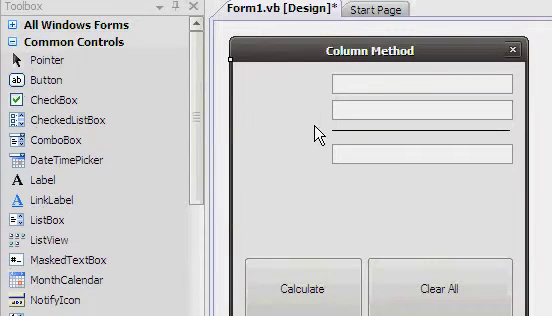
pyautogui.click(318, 134)
pyautogui.moveTo(316, 116); pyautogui.dragTo(318, 108)
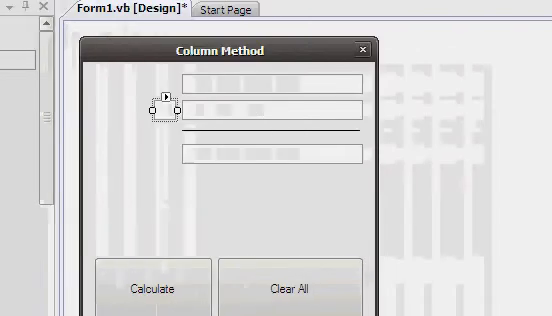
pyautogui.click(468, 115)
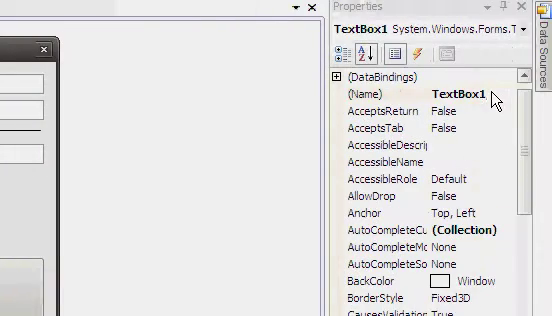
pyautogui.click(494, 97)
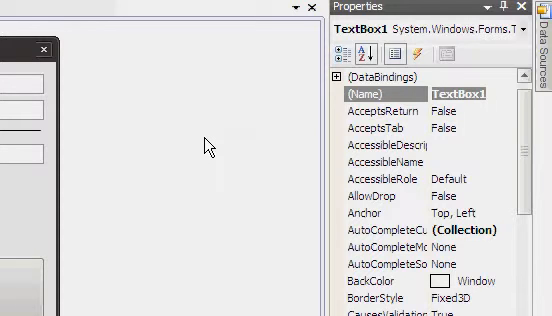
pyautogui.write('t')
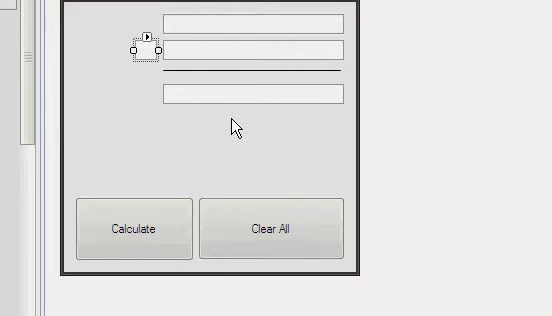
# Open the cmdCalculate_Click handler by double-clicking the Calculate button
pyautogui.click(174, 156)
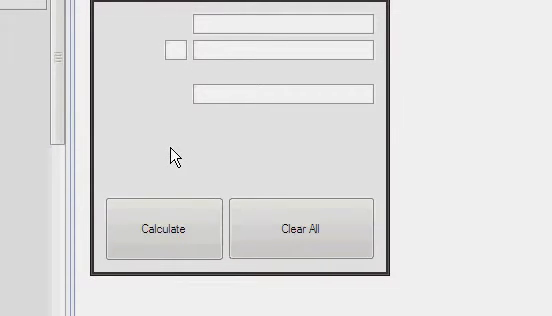
pyautogui.click(156, 233)
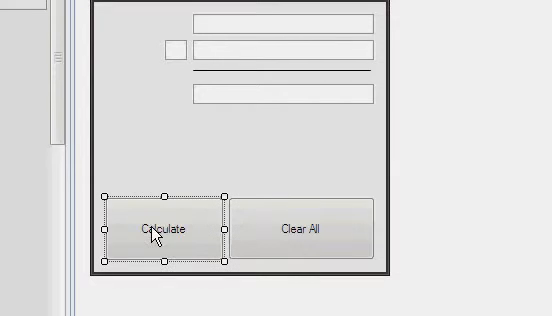
pyautogui.doubleClick(205, 205)
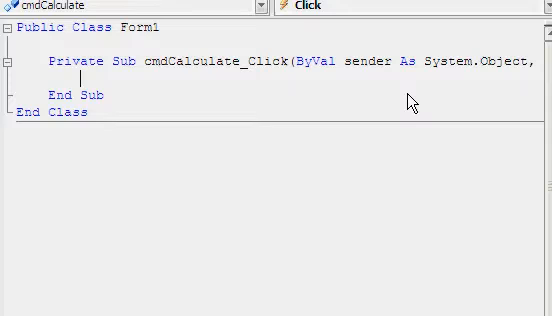
pyautogui.write('If txt')
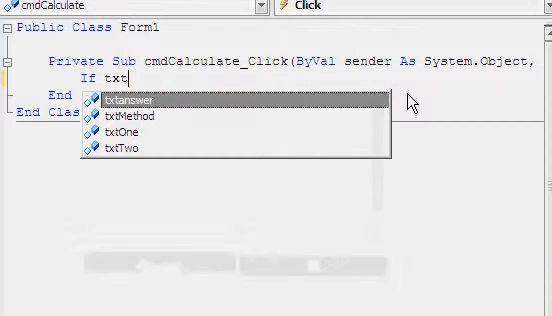
pyautogui.write('me')
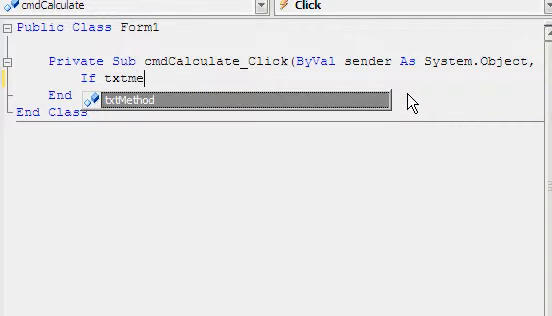
pyautogui.write('thod.te')
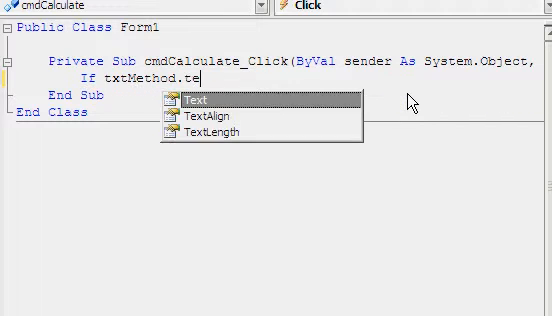
pyautogui.write('Text')
pyautogui.write(' = "+" then')
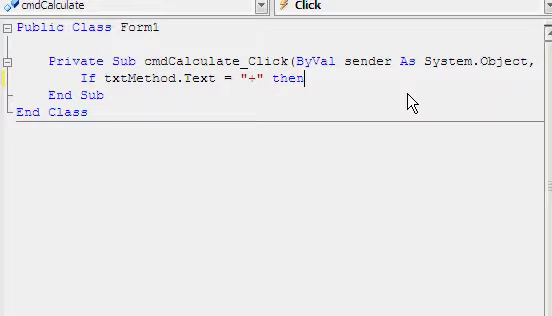
# Write an If block setting txtanswer to Val(txtOne) + Val(txtTwo) when txtMethod is "+", then select it
pyautogui.press('Return')
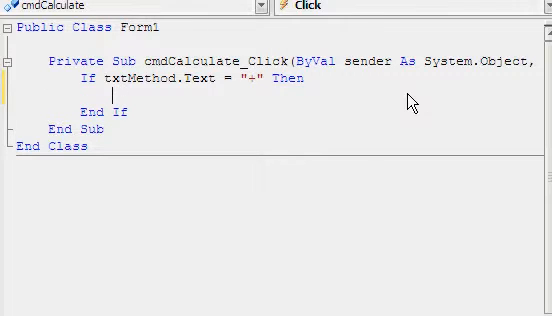
pyautogui.write('txtanswe')
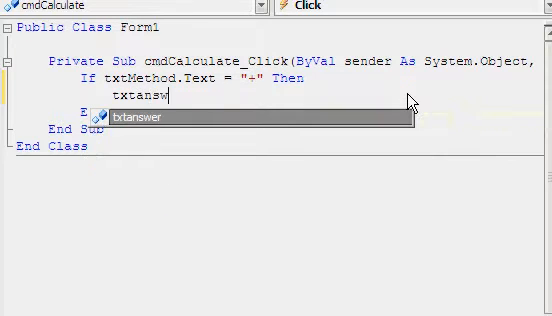
pyautogui.write('r.tx')
pyautogui.press('BackSpace')
pyautogui.write('ext')
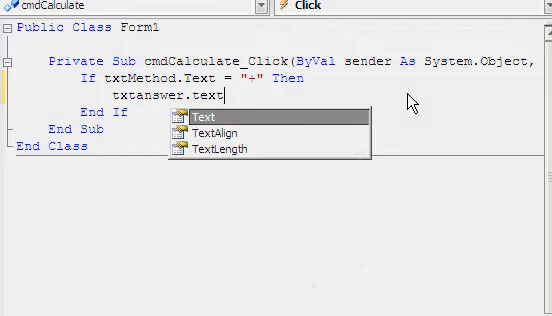
pyautogui.write(' = vsal')
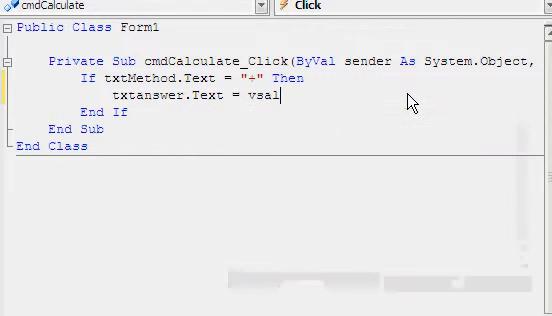
pyautogui.press('BackSpace')
pyautogui.press('BackSpace')
pyautogui.press('BackSpace')
pyautogui.write('a')
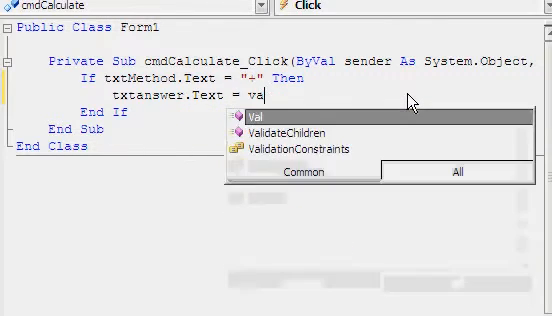
pyautogui.write('l(')
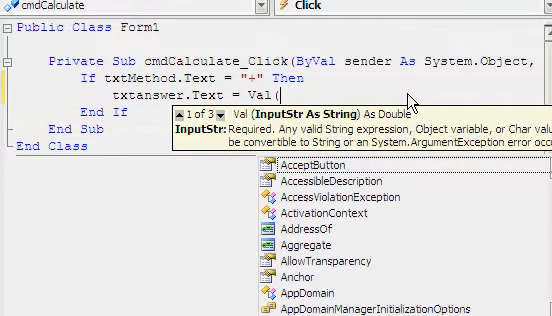
pyautogui.write('txtone.text)')
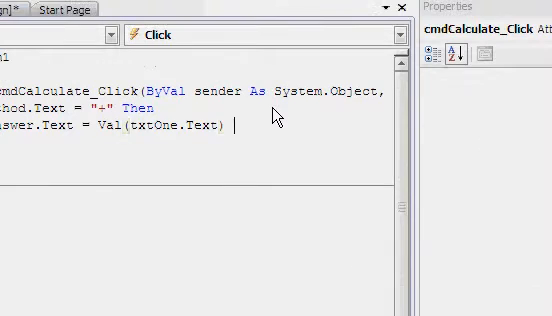
pyautogui.write(' + V')
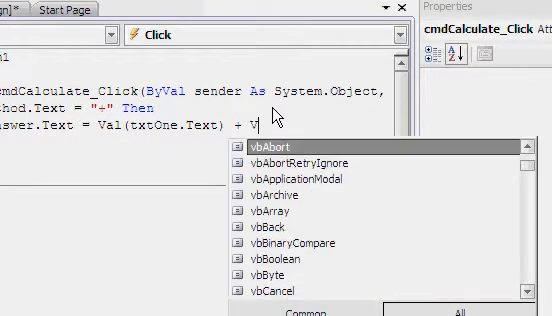
pyautogui.write('al(t')
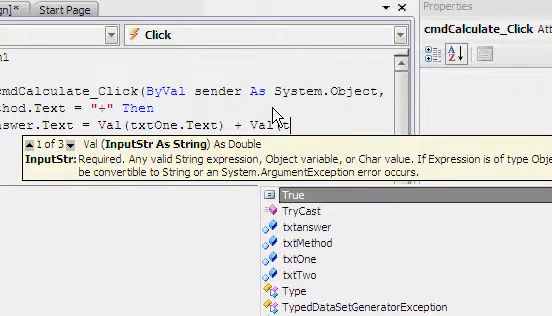
pyautogui.write('xtTwo')
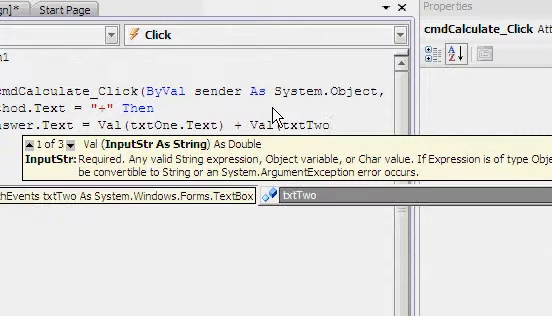
pyautogui.write('.text)')
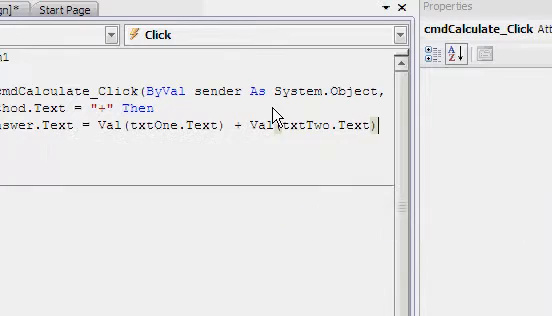
pyautogui.hscroll(-3, 180, 104)
pyautogui.click(120, 148)
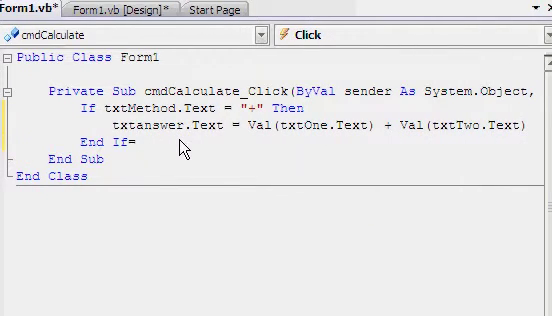
pyautogui.write('=')
pyautogui.press('BackSpace')
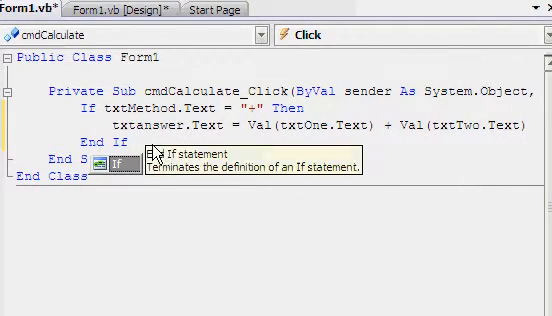
pyautogui.moveTo(128, 142); pyautogui.dragTo(80, 106)
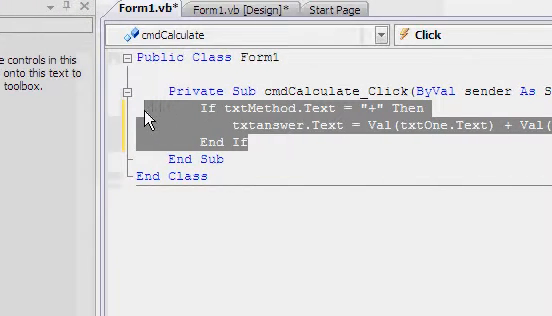
# Duplicate the addition If block and turn the copy into the "-" subtraction case
pyautogui.rightClick(235, 112)
pyautogui.click(273, 221)
pyautogui.click(277, 82)
pyautogui.press('Return')
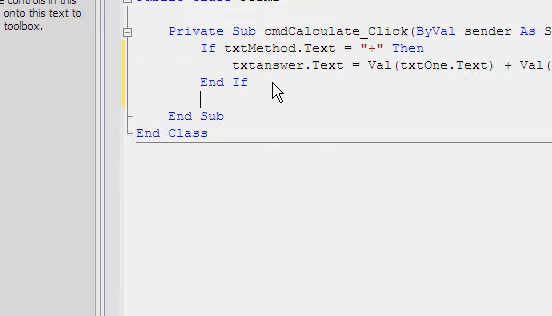
pyautogui.hotkey('ctrl', 'v')
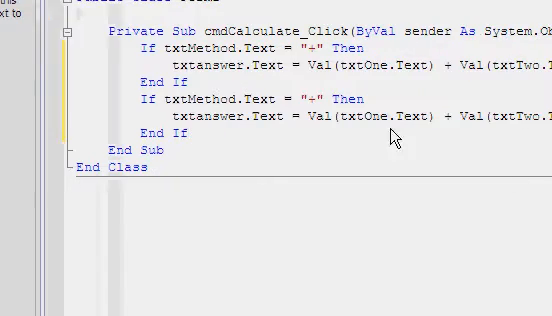
pyautogui.press('BackSpace')
pyautogui.write('-')
pyautogui.click(391, 116)
pyautogui.press('BackSpace')
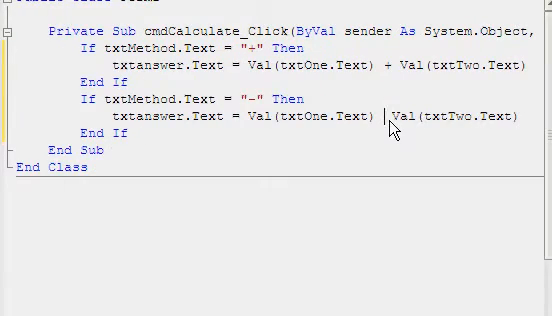
pyautogui.write('-')
# Paste a third If block and change it to the "x" case using the * operator
pyautogui.click(182, 140)
pyautogui.press('Return')
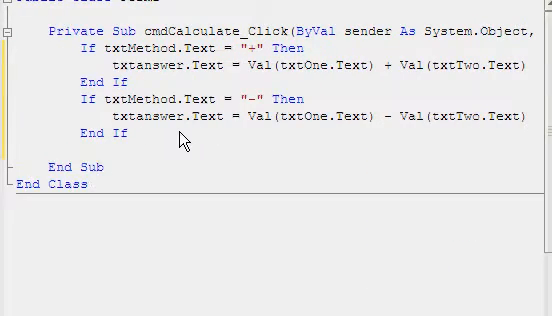
pyautogui.hotkey('ctrl', 'v')
pyautogui.click(253, 150)
pyautogui.press('BackSpace')
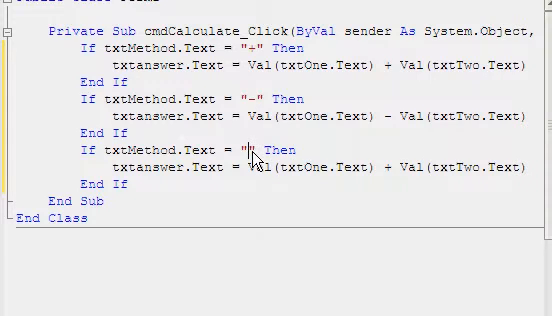
pyautogui.write('x')
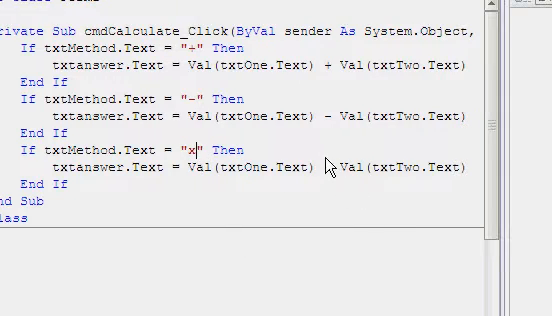
pyautogui.click(333, 167)
pyautogui.write('*')
pyautogui.press('BackSpace')
pyautogui.press('BackSpace')
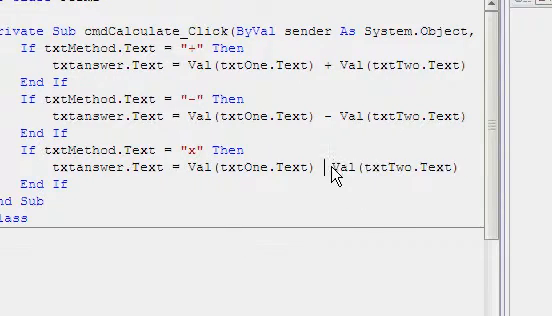
pyautogui.write('*')
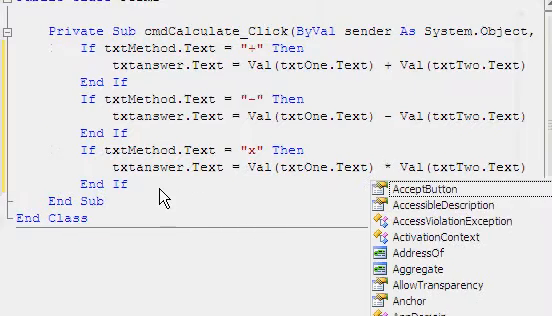
# Paste a fourth If block for the "/" case using division, then return to the form design
pyautogui.click(160, 190)
pyautogui.press('Return')
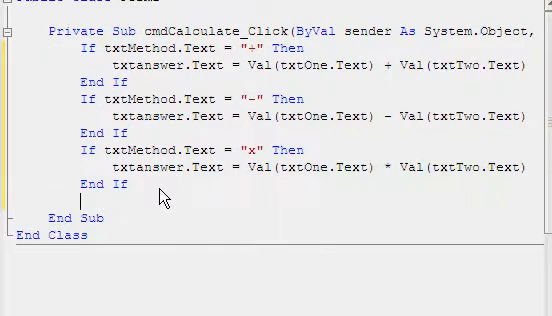
pyautogui.hotkey('ctrl', 'v')
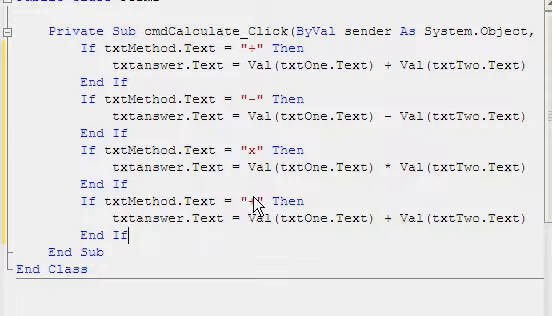
pyautogui.press('BackSpace')
pyautogui.write('/')
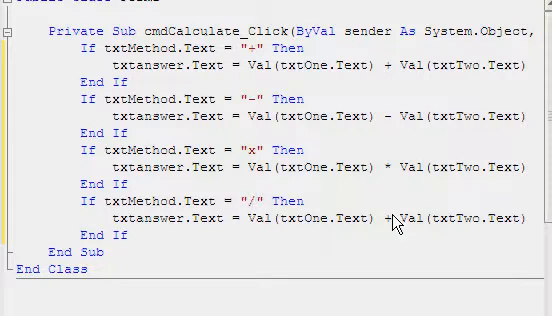
pyautogui.click(393, 218)
pyautogui.press('BackSpace')
pyautogui.write('/')
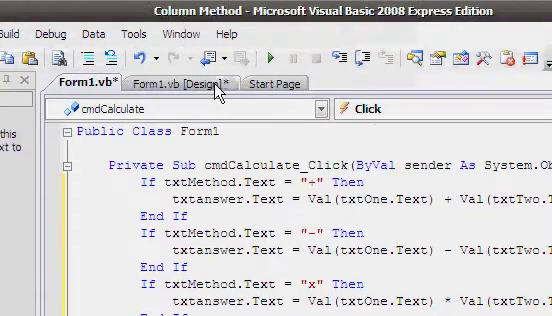
pyautogui.click(180, 84)
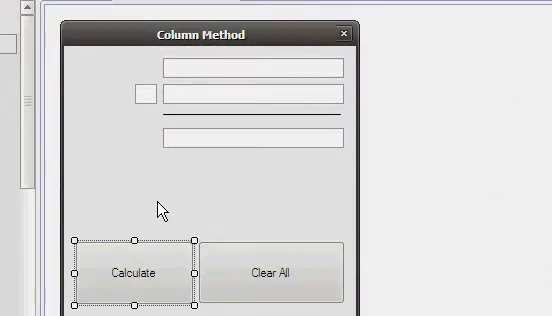
# Create cmdClear_Click setting txtOne, txtTwo, txtMethod and txtanswer Text to ""
pyautogui.click(303, 184)
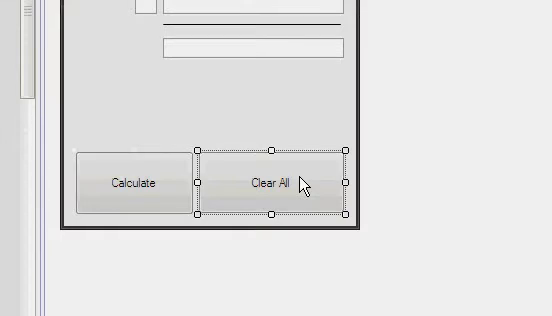
pyautogui.doubleClick(303, 184)
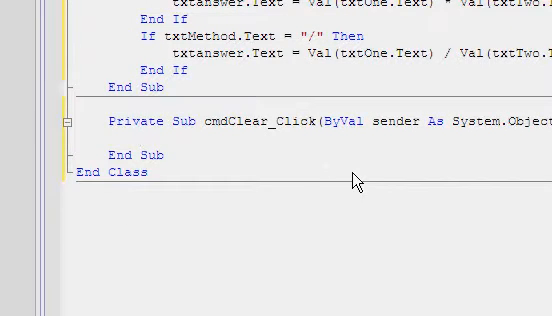
pyautogui.write('txto.tr')
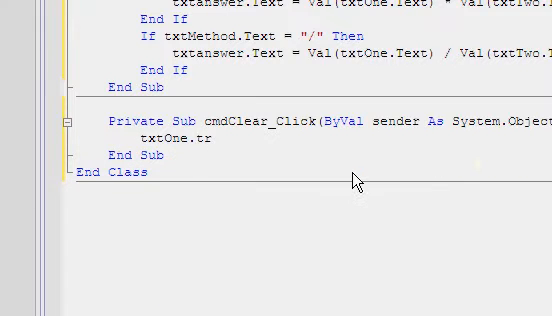
pyautogui.press('BackSpace')
pyautogui.write('ext = ""')
pyautogui.press('Return')
pyautogui.write('txt')
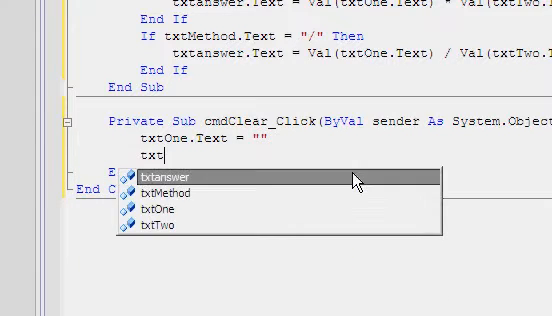
pyautogui.write('two.text ')
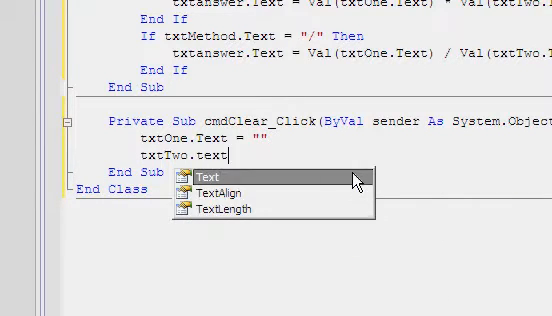
pyautogui.write('= ""')
pyautogui.press('Return')
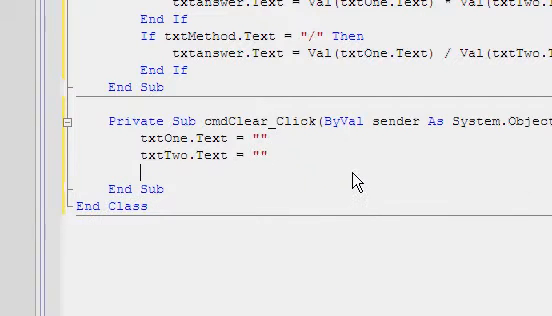
pyautogui.write('txtm.text == ""')
pyautogui.press('Return')
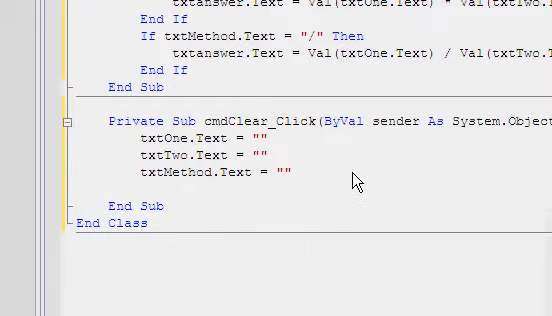
pyautogui.write('xt')
pyautogui.press('BackSpace')
pyautogui.press('BackSpace')
pyautogui.write('txtansw')
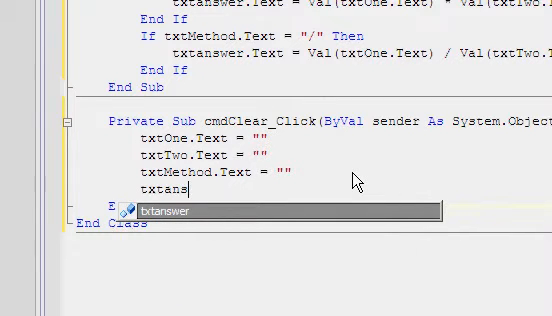
pyautogui.write('.te = "')
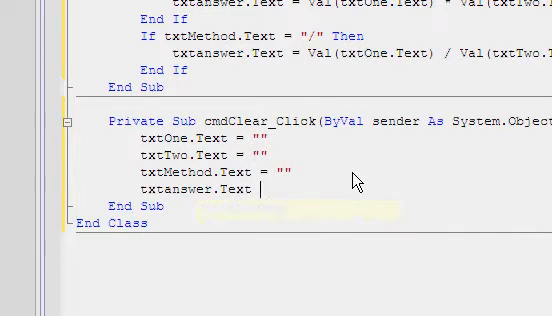
pyautogui.write('"')
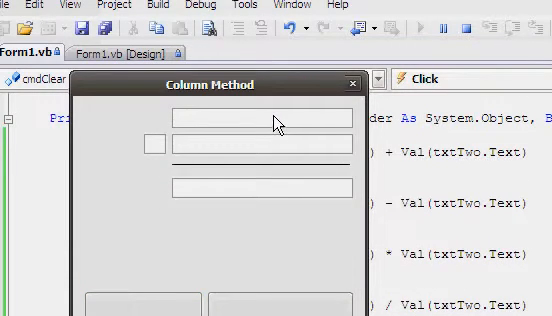
pyautogui.write('6')
# Run the form, calculate 6 + 4 to get 10, then Clear All
pyautogui.click(342, 145)
pyautogui.write('4')
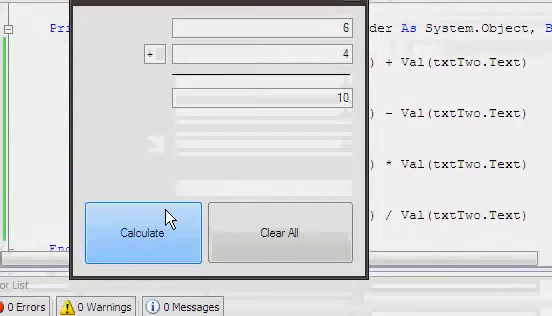
pyautogui.click(166, 308)
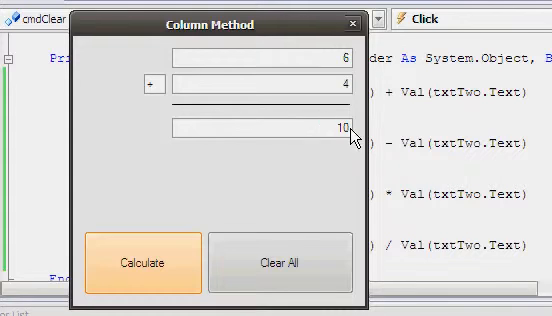
pyautogui.doubleClick(343, 128)
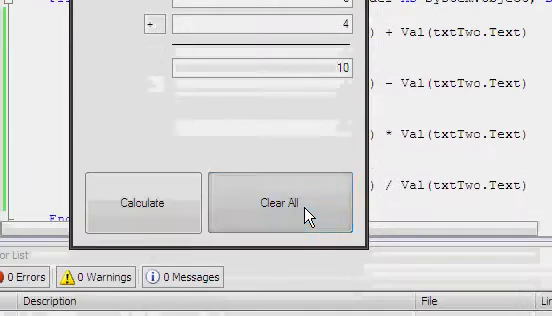
pyautogui.click(278, 292)
pyautogui.click(206, 178)
pyautogui.write('6')
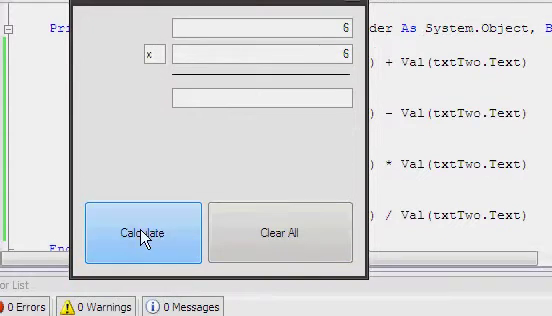
# Calculate 6 x 6 = 36 and 67 / 45 = 1.48888888888889, clearing all fields after each
pyautogui.click(143, 292)
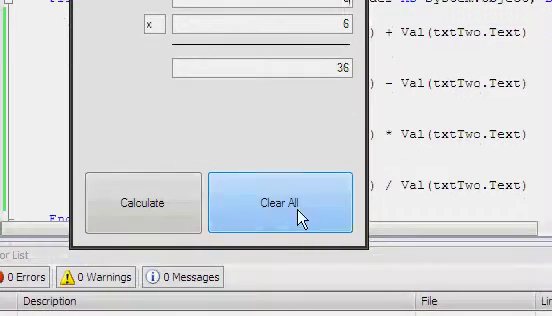
pyautogui.click(300, 215)
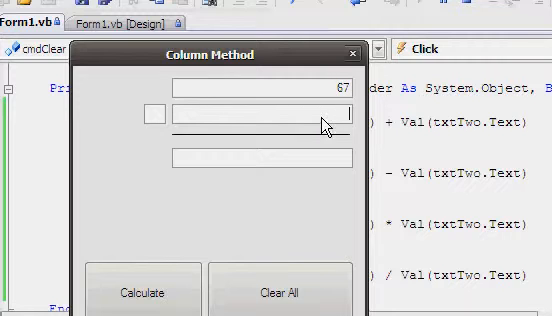
pyautogui.write('45')
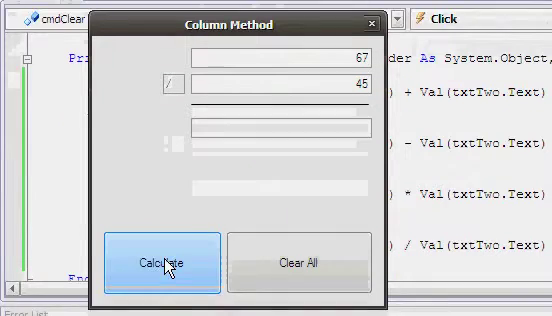
pyautogui.click(162, 262)
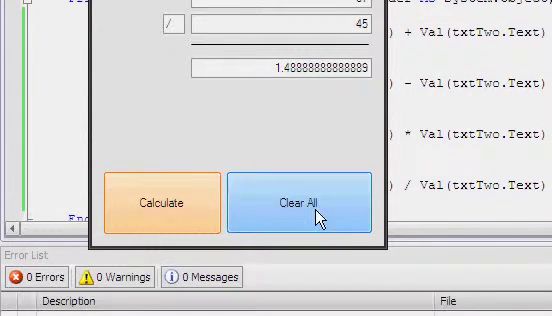
pyautogui.click(300, 262)
pyautogui.click(349, 92)
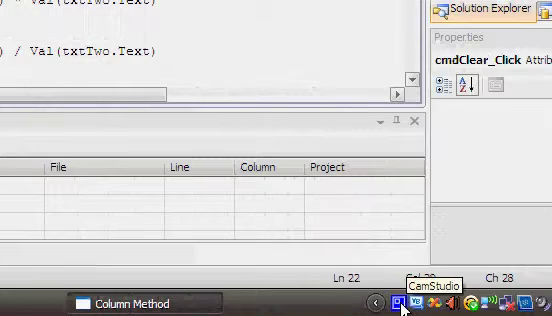
pyautogui.rightClick(478, 304)
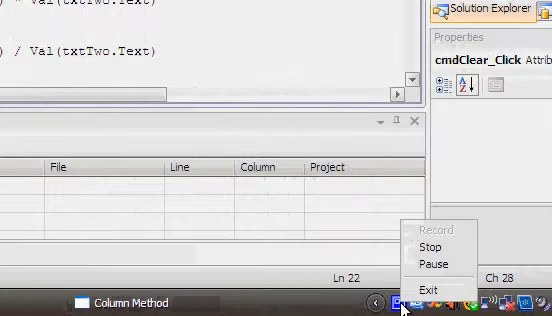